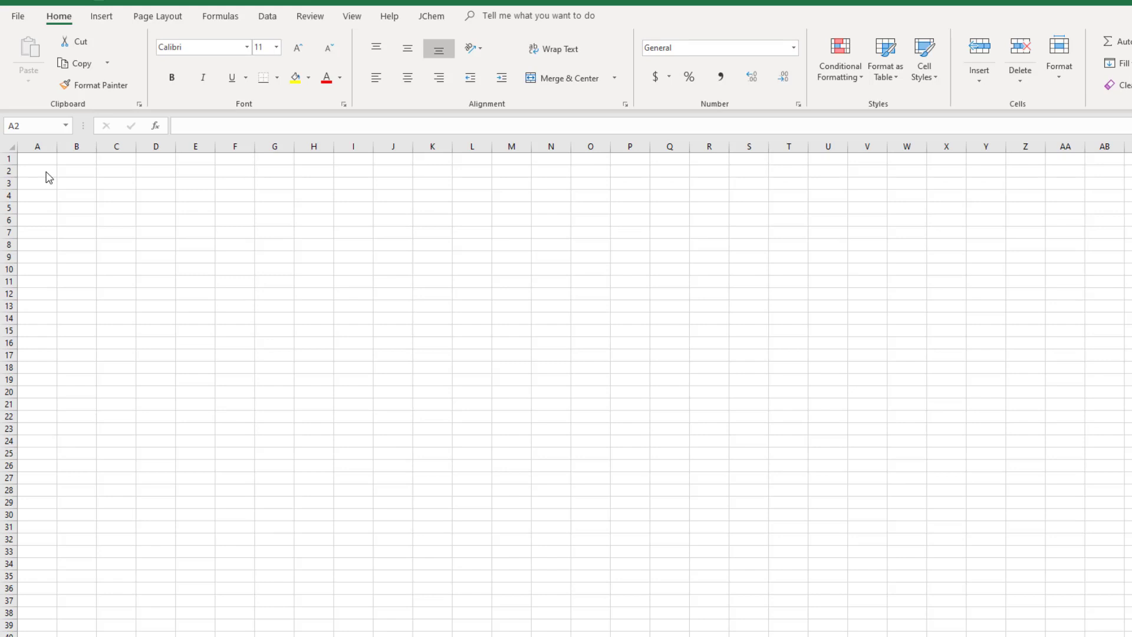
# Start a JChem import at cell A2 with the Amines file as the source.
pyautogui.click(46, 173)
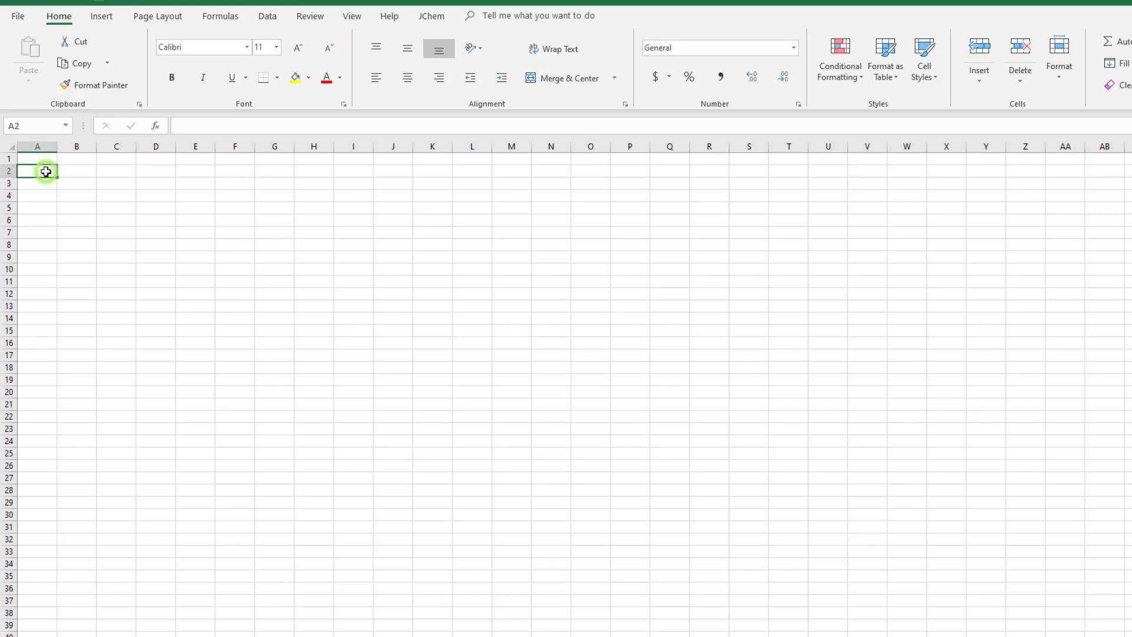
pyautogui.click(433, 16)
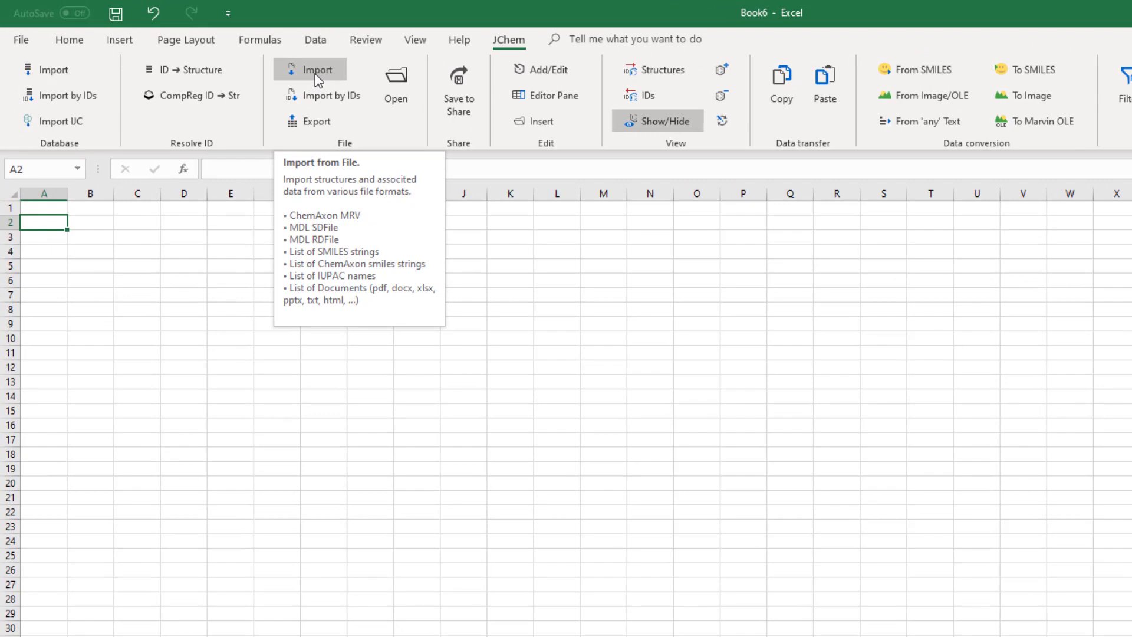
pyautogui.click(315, 73)
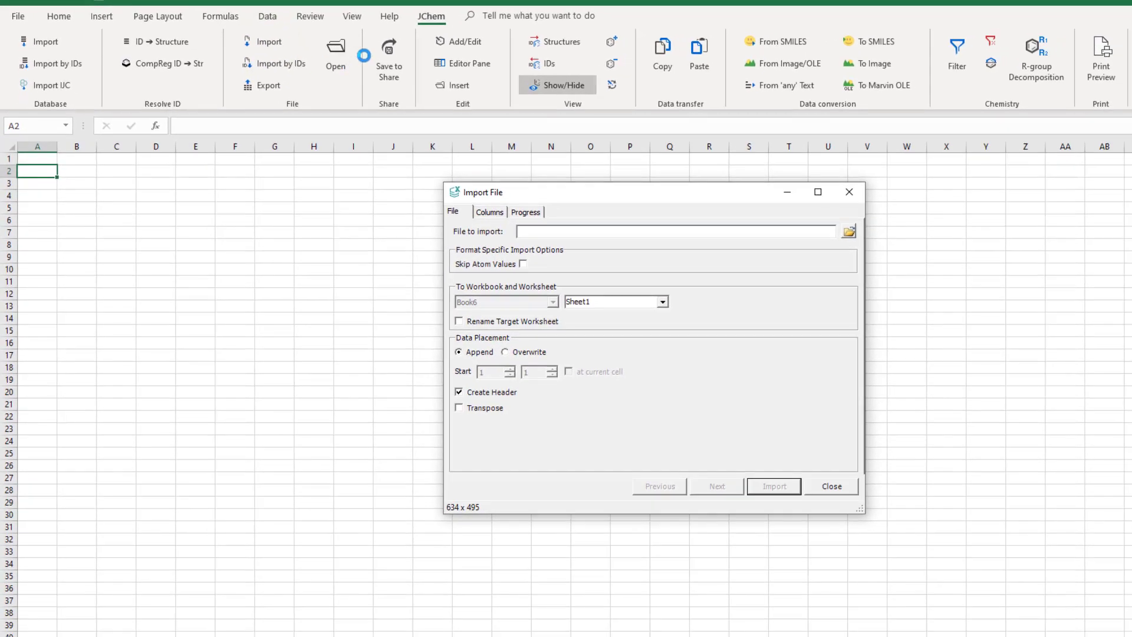
pyautogui.click(848, 231)
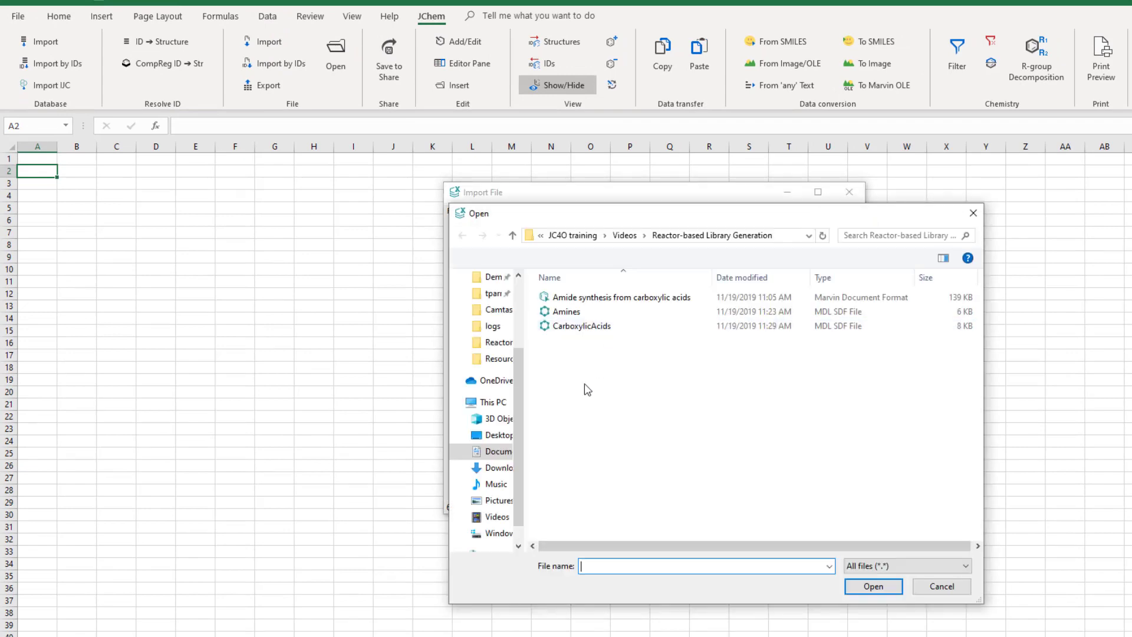
pyautogui.click(568, 311)
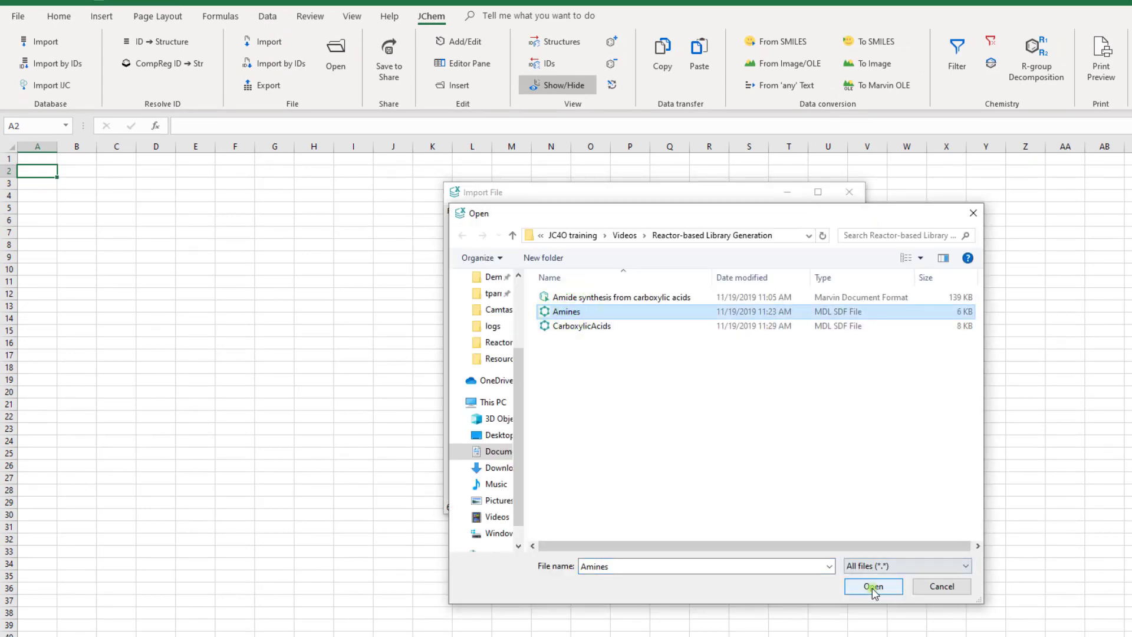
pyautogui.click(873, 586)
# Import the amine structures overwriting at the current cell, with no header or Reactant ID column.
pyautogui.click(507, 352)
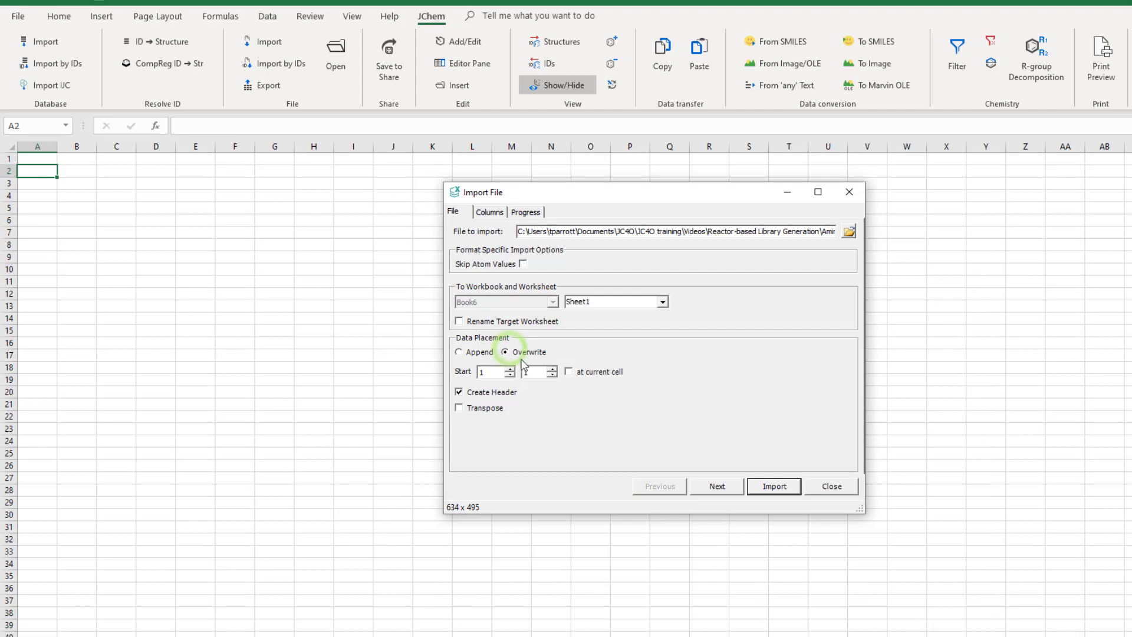
pyautogui.click(569, 371)
pyautogui.click(458, 391)
pyautogui.click(717, 486)
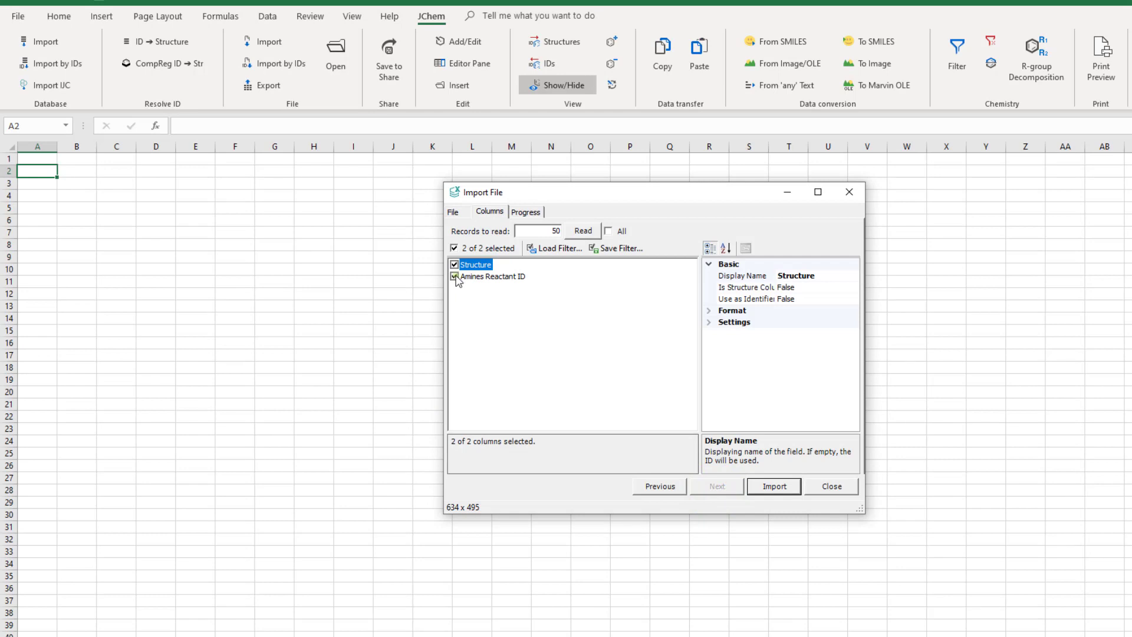
pyautogui.click(455, 277)
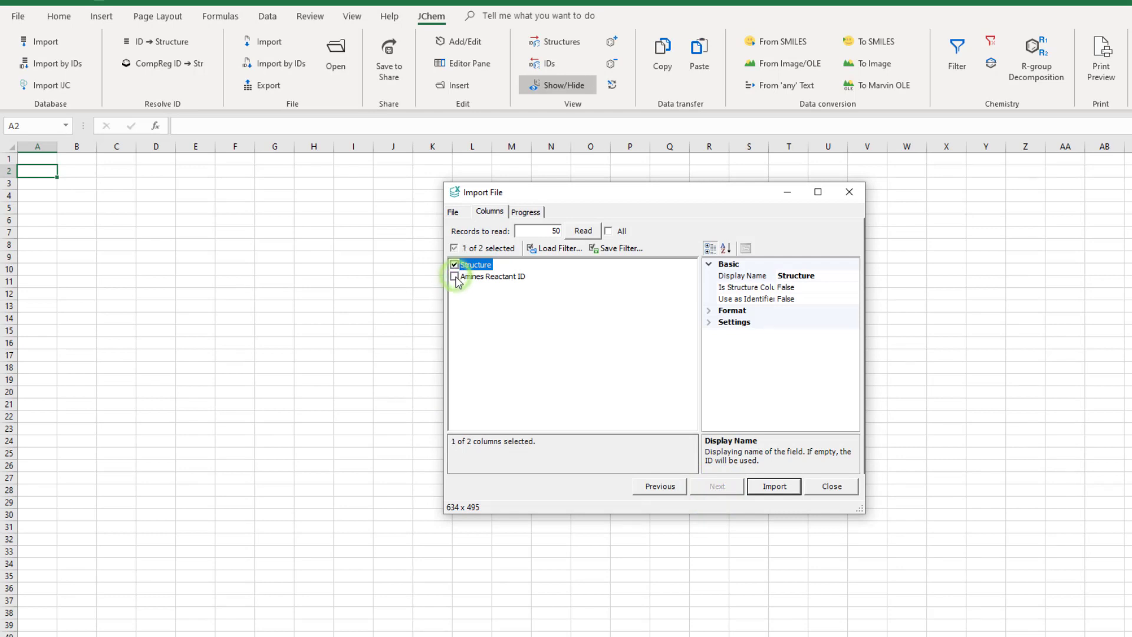
pyautogui.click(775, 488)
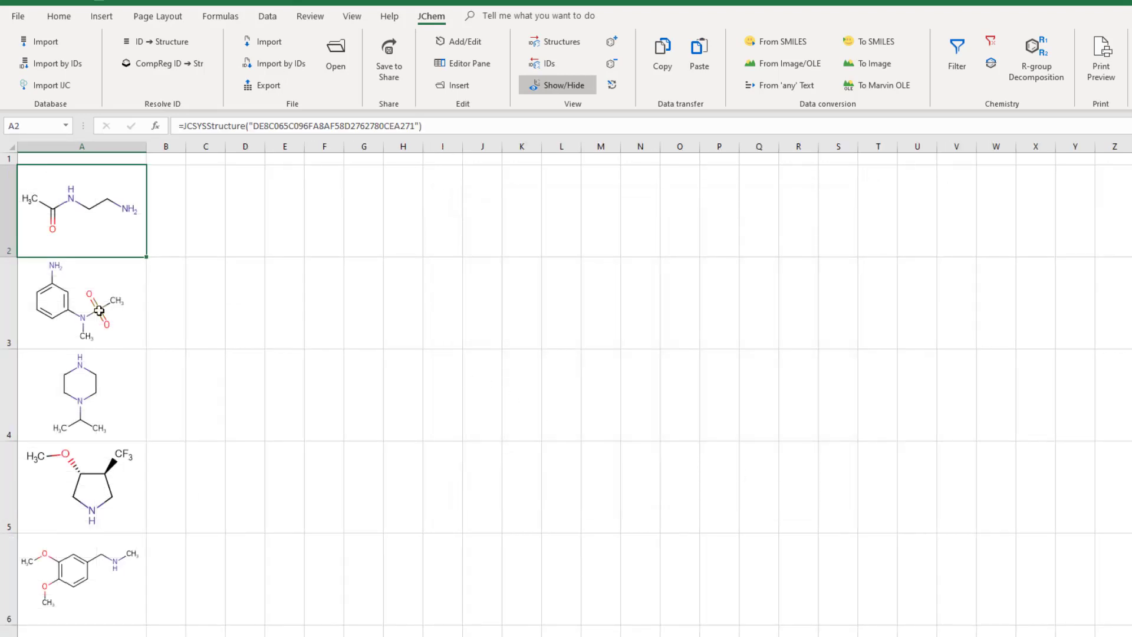
pyautogui.click(171, 160)
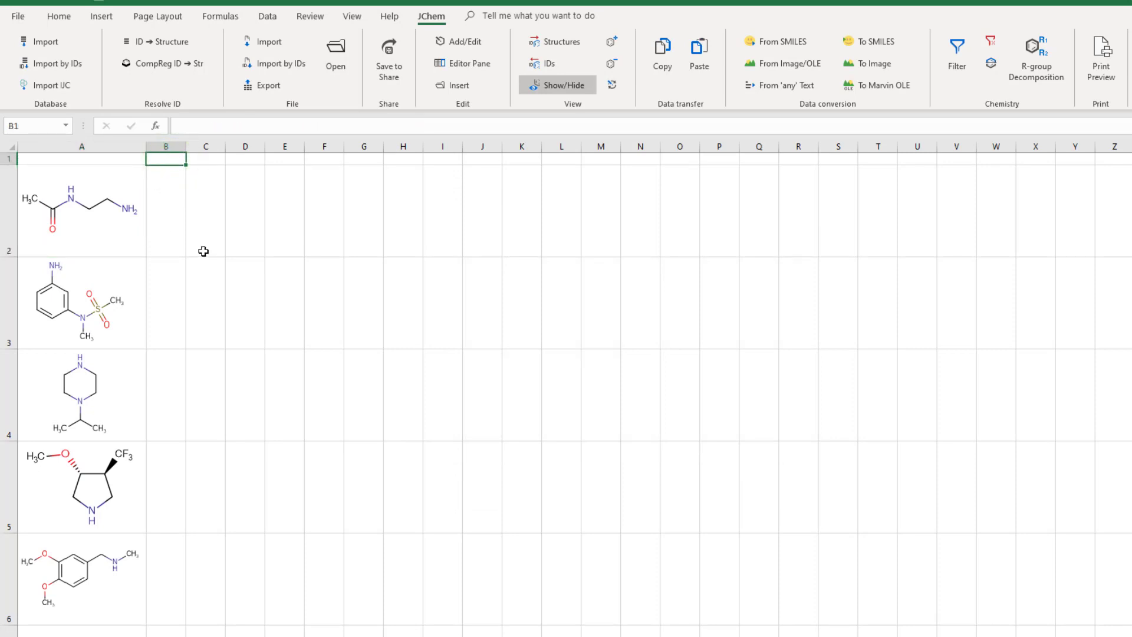
# Import CarboxylicAcids at B1, transposed across the row, overwriting, with no header or ID column.
pyautogui.click(270, 42)
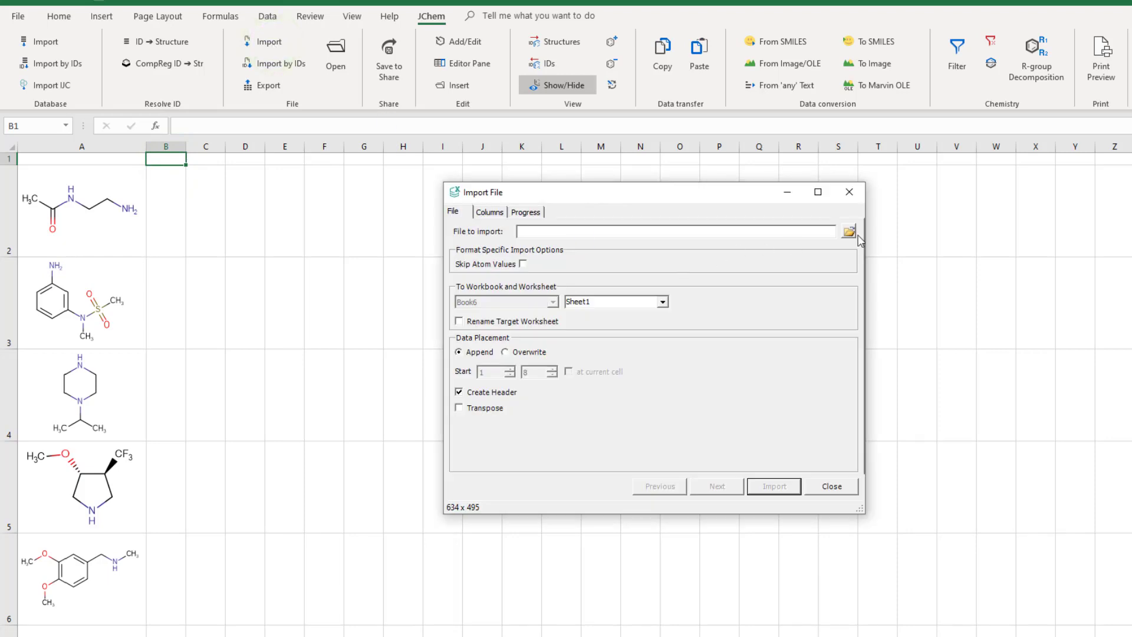
pyautogui.click(849, 231)
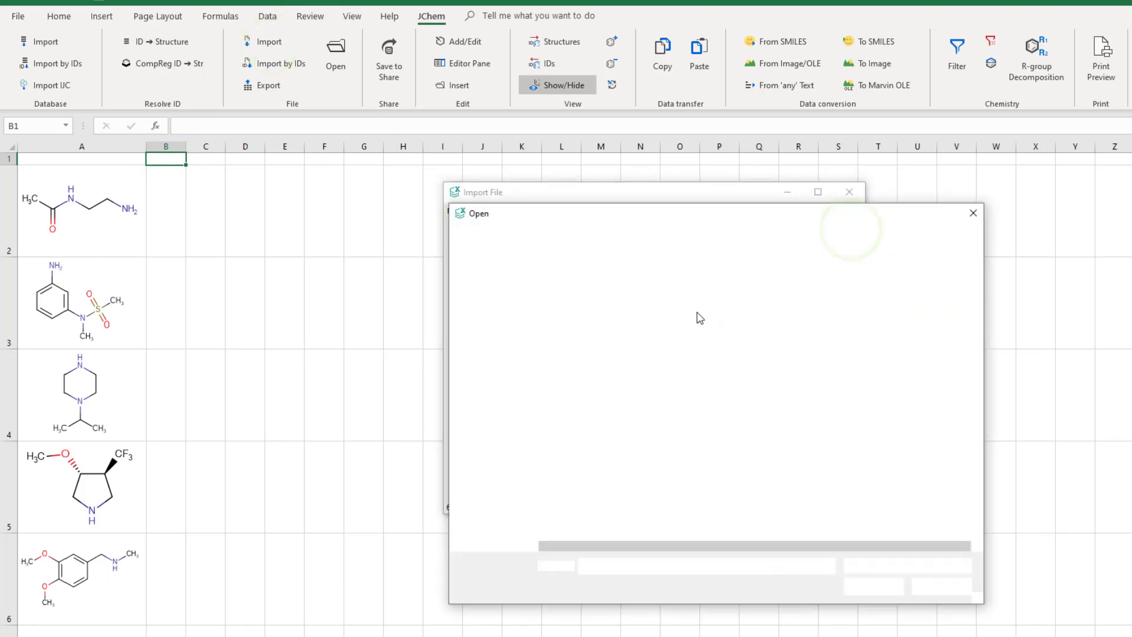
pyautogui.click(584, 326)
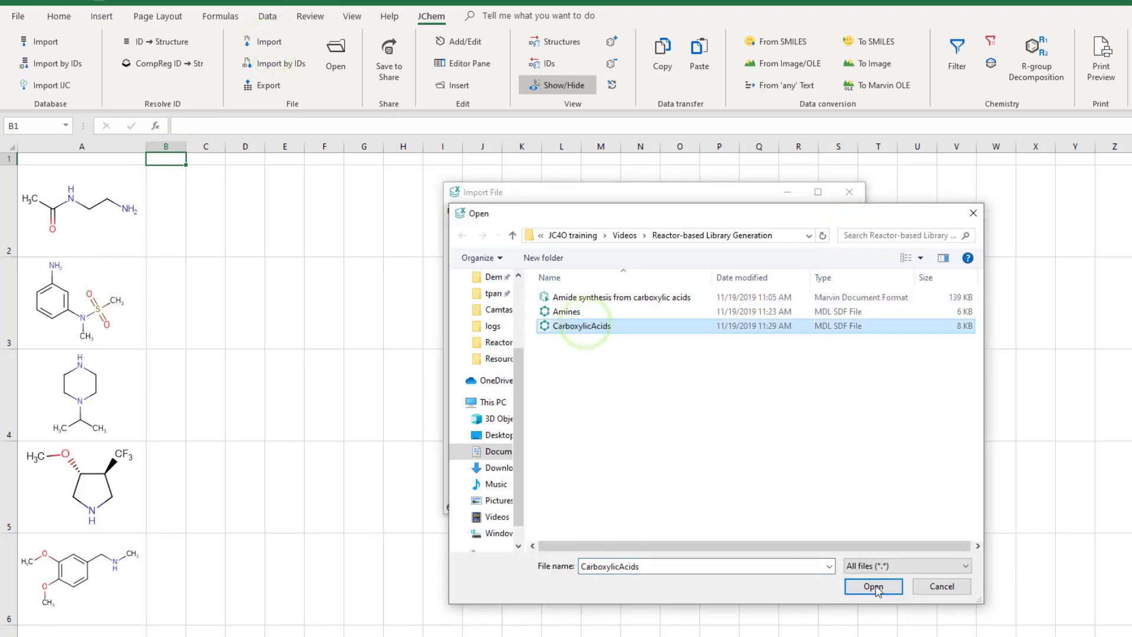
pyautogui.click(873, 587)
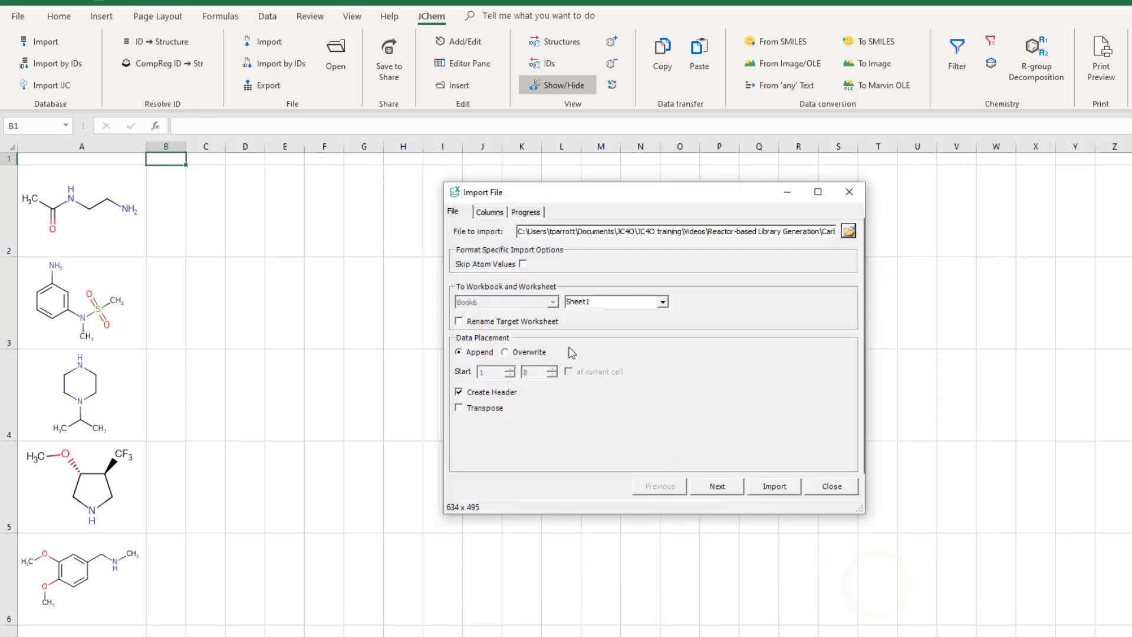
pyautogui.click(505, 352)
pyautogui.click(458, 408)
pyautogui.click(459, 392)
pyautogui.click(568, 371)
pyautogui.click(725, 487)
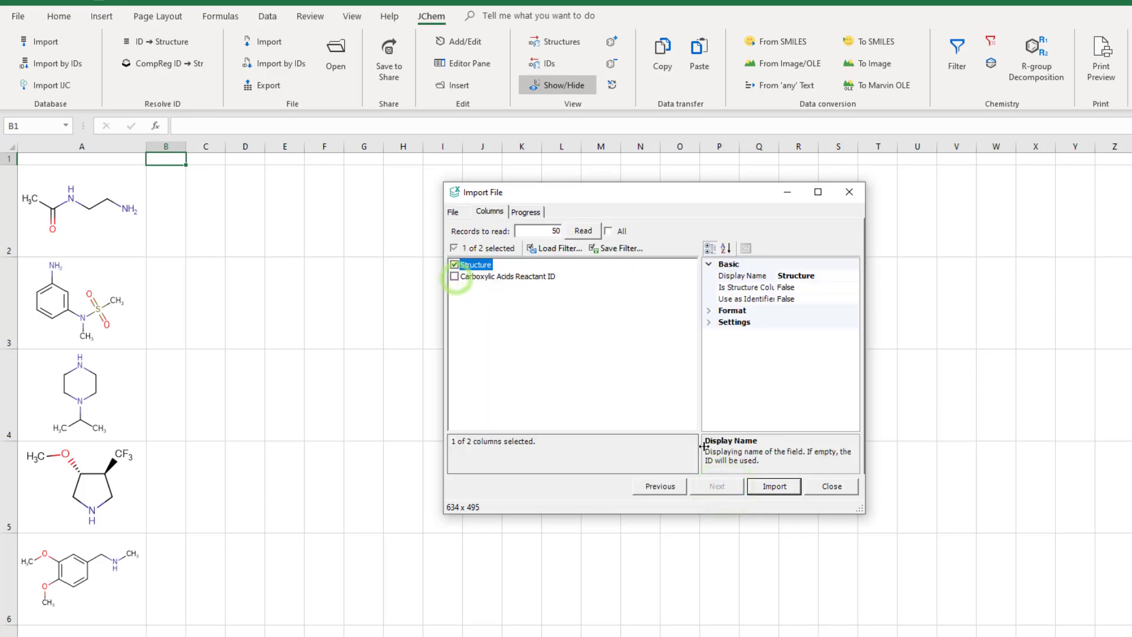
pyautogui.click(769, 487)
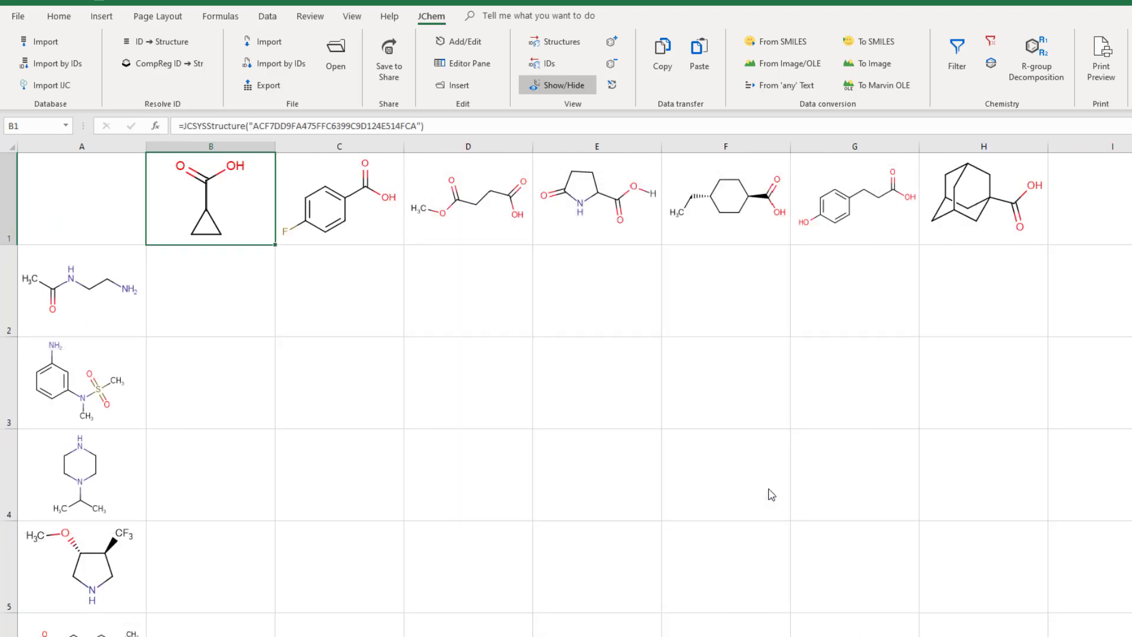
# Insert the 'Amide synthesis from carboxylic acids' reaction into cell A1.
pyautogui.click(84, 184)
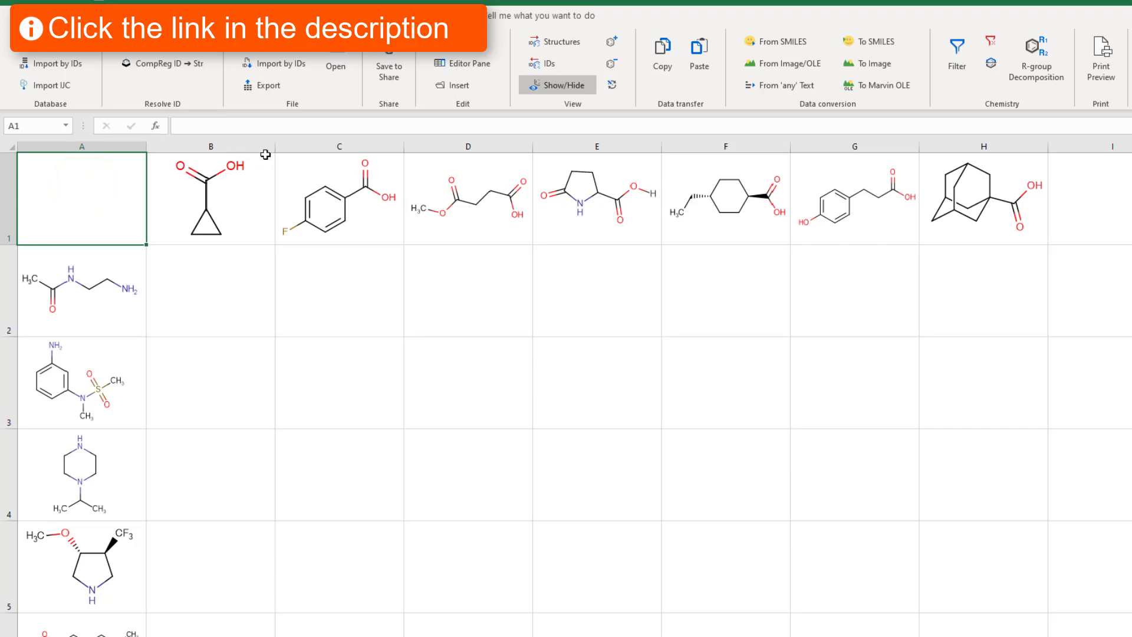
pyautogui.click(471, 93)
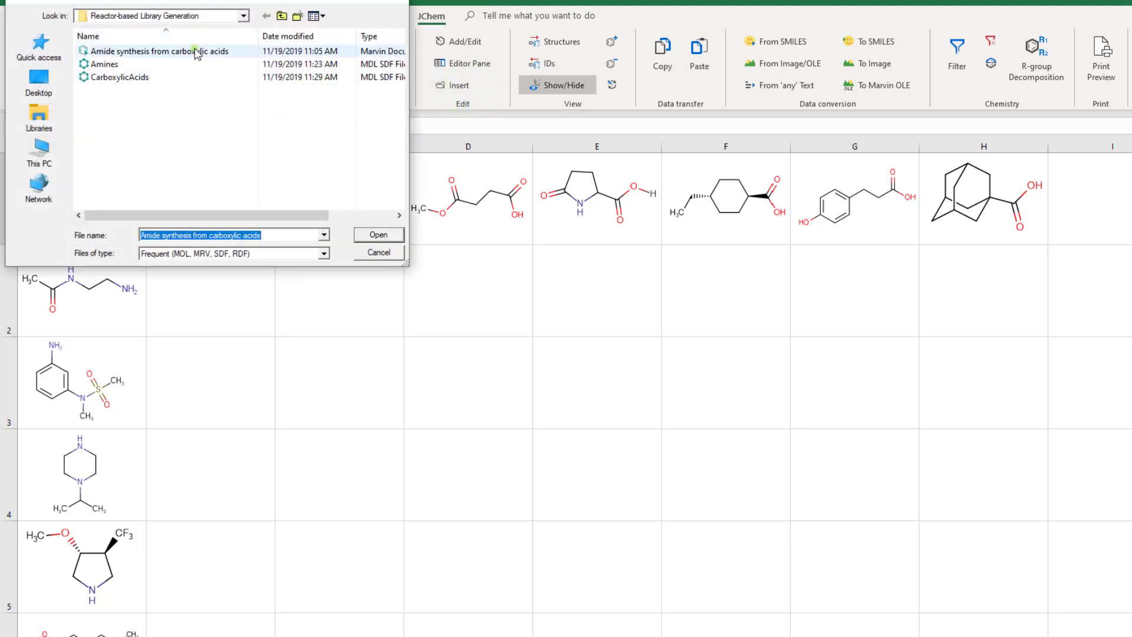
pyautogui.click(378, 235)
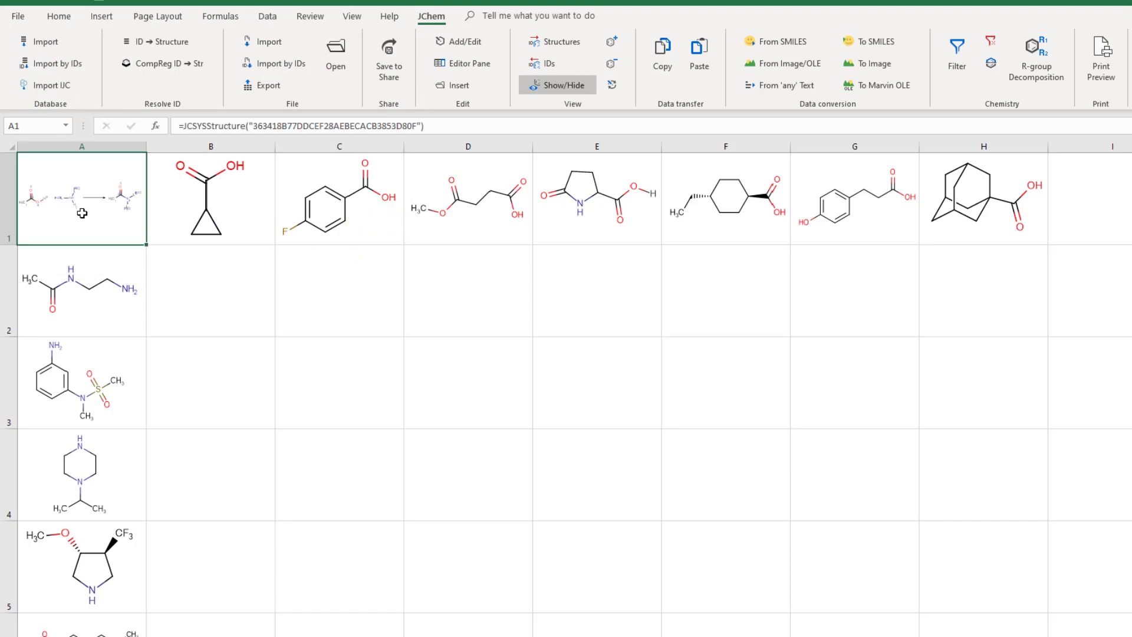
pyautogui.doubleClick(82, 213)
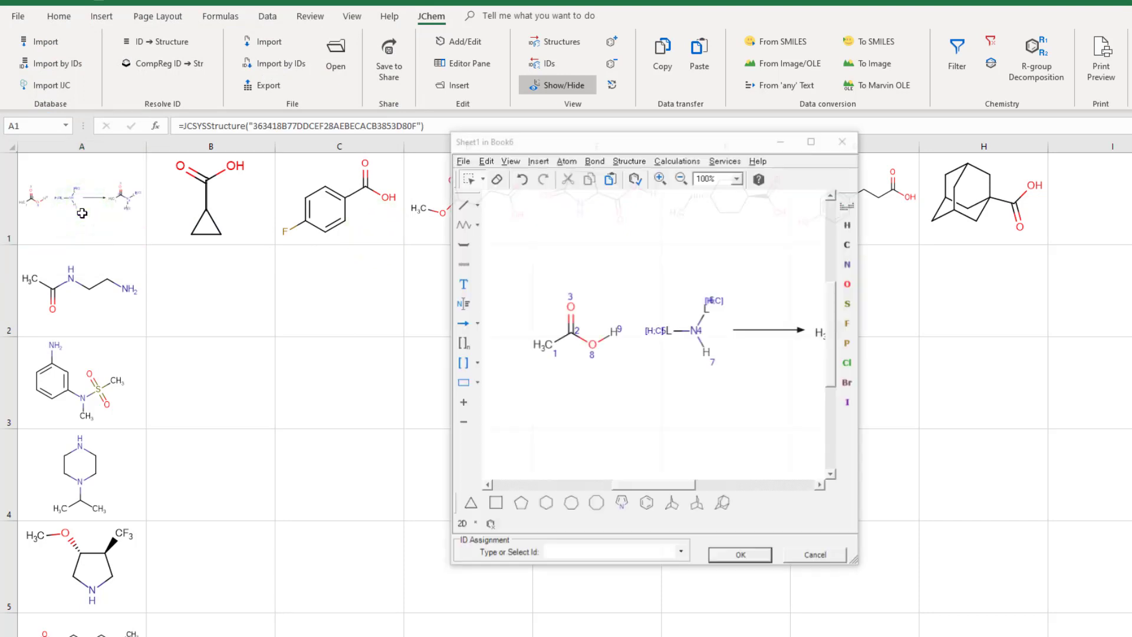
pyautogui.moveTo(859, 419); pyautogui.dragTo(951, 416)
pyautogui.moveTo(770, 485); pyautogui.dragTo(756, 489)
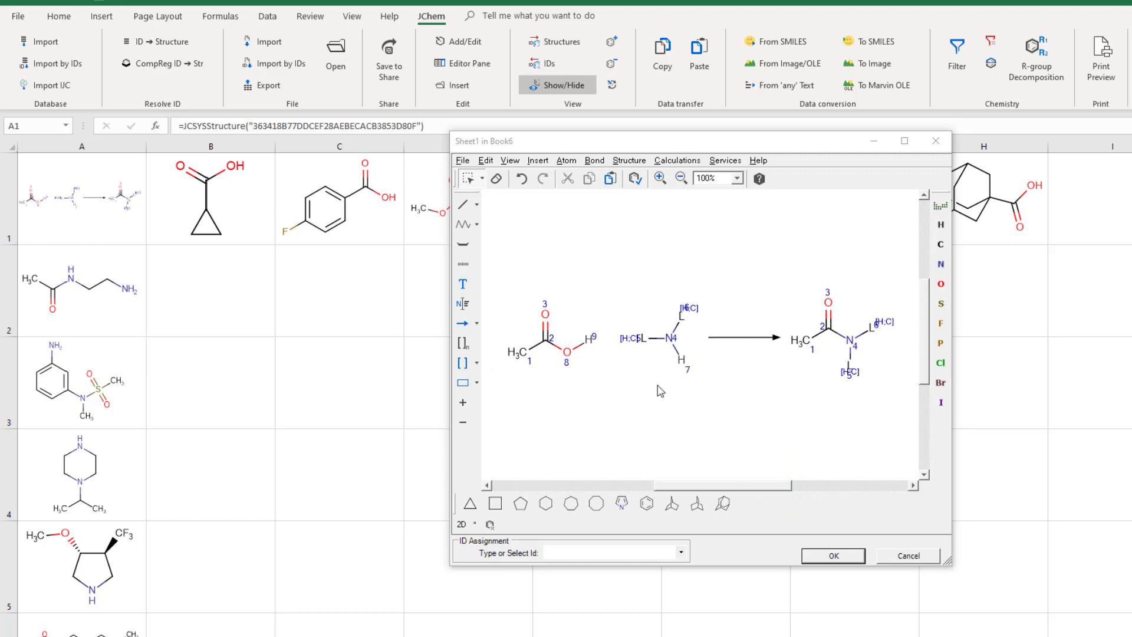
pyautogui.click(812, 557)
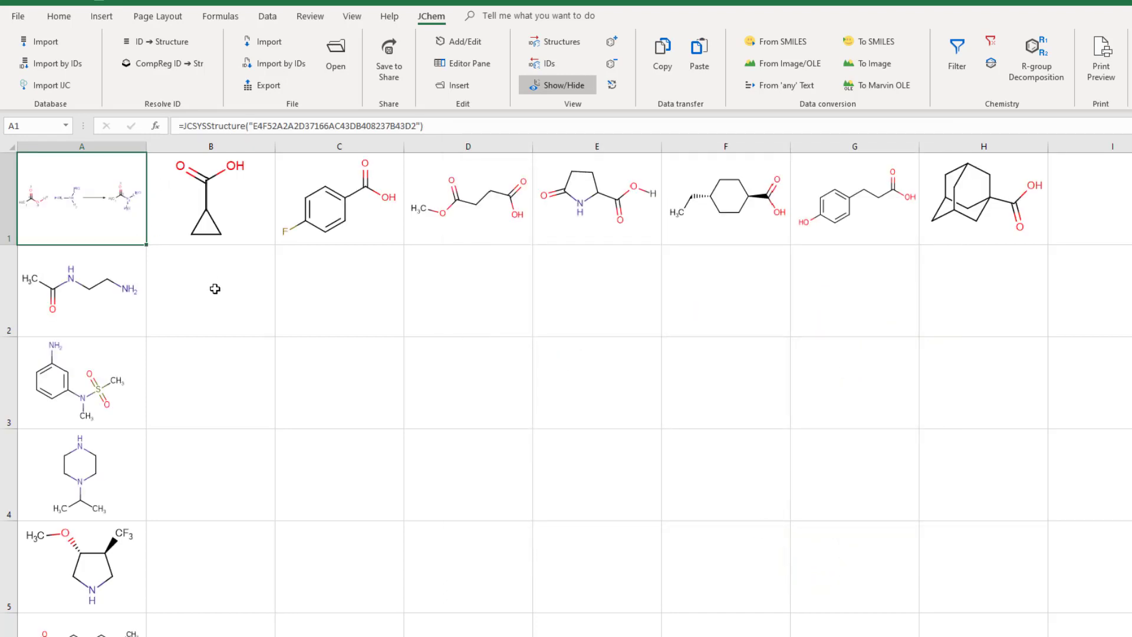
# In cell B2, insert JCReactProductStructure from the JChem_Structure function category.
pyautogui.click(214, 288)
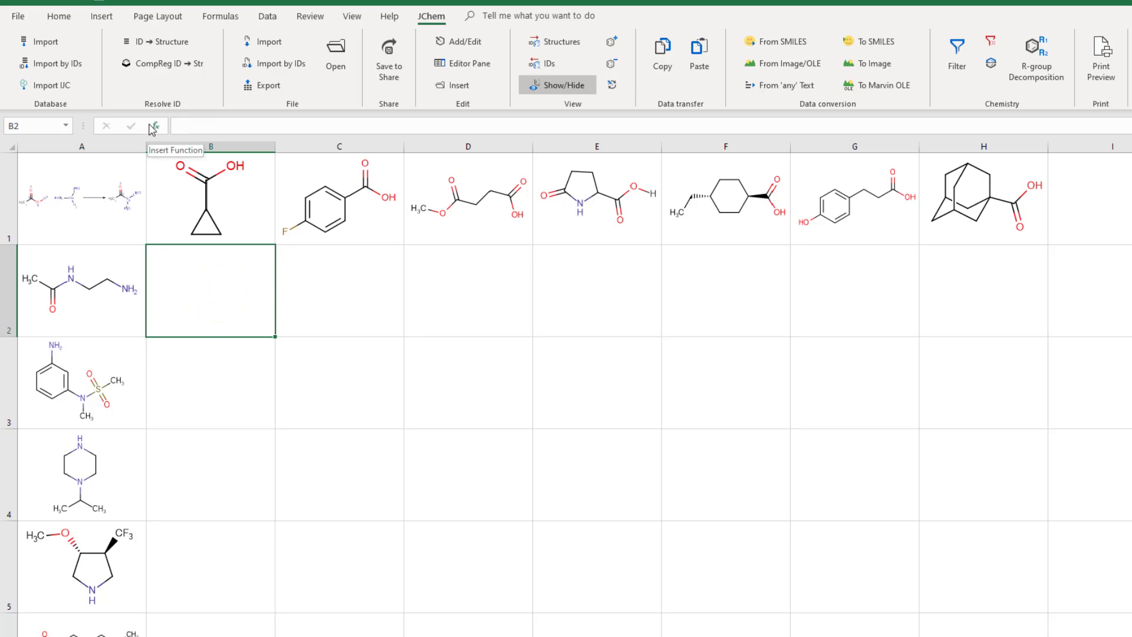
pyautogui.click(154, 127)
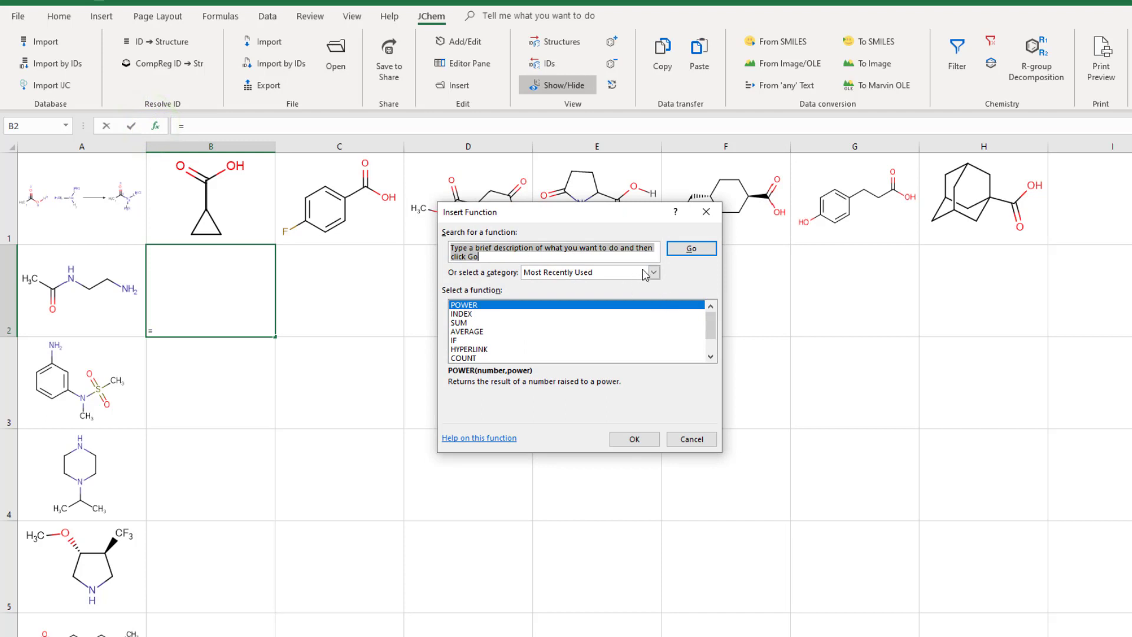
pyautogui.click(653, 272)
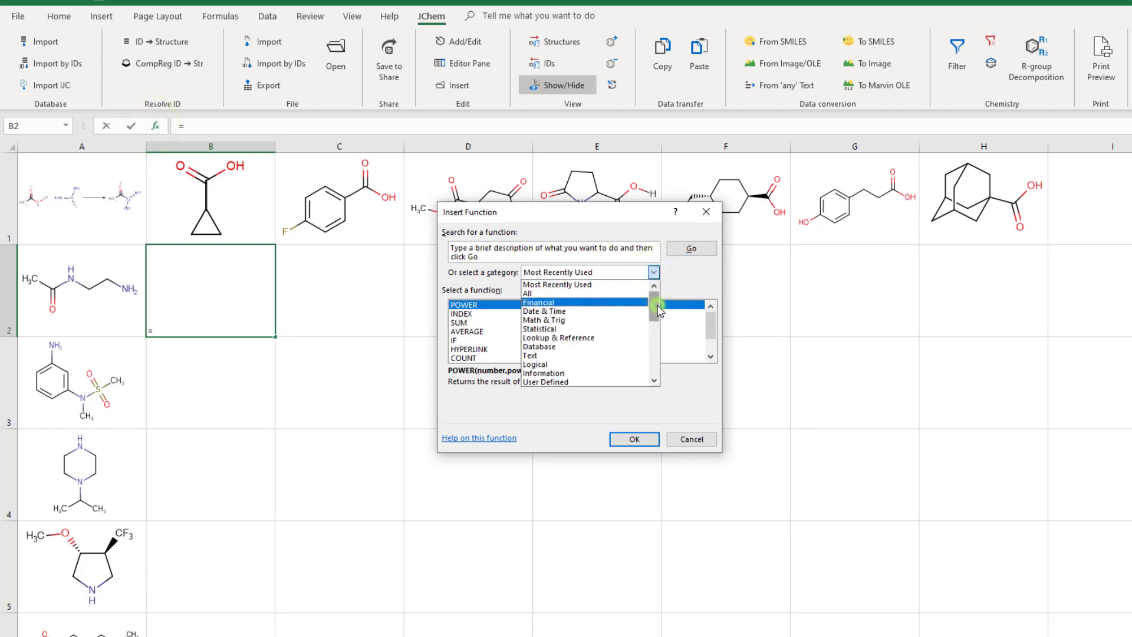
pyautogui.moveTo(655, 308); pyautogui.dragTo(650, 364)
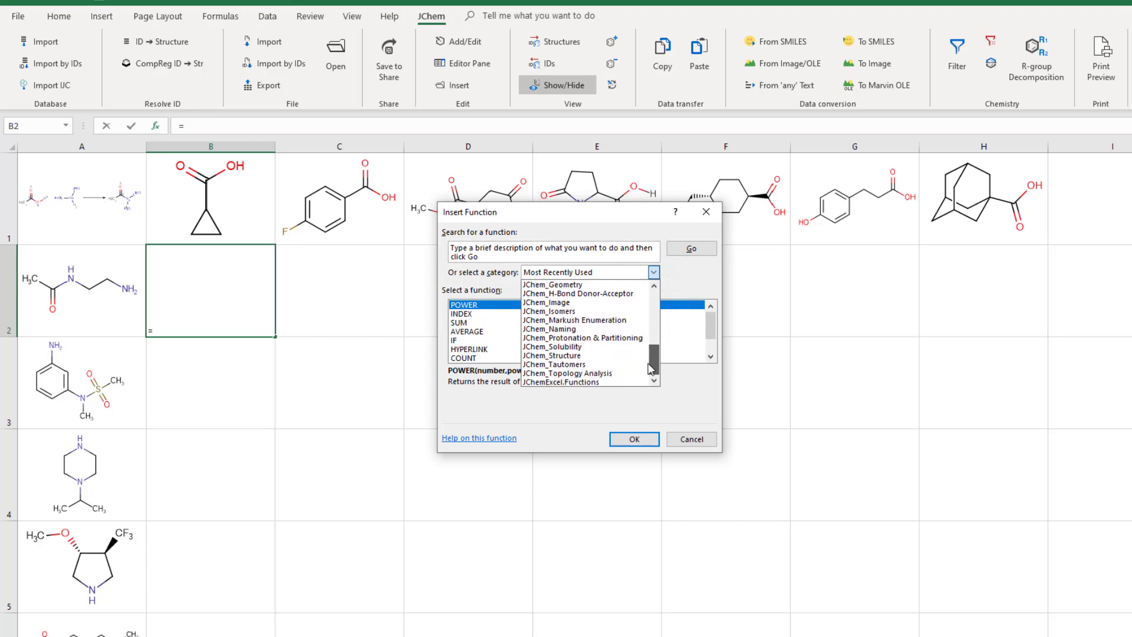
pyautogui.click(597, 356)
pyautogui.scroll(-3, 595, 348)
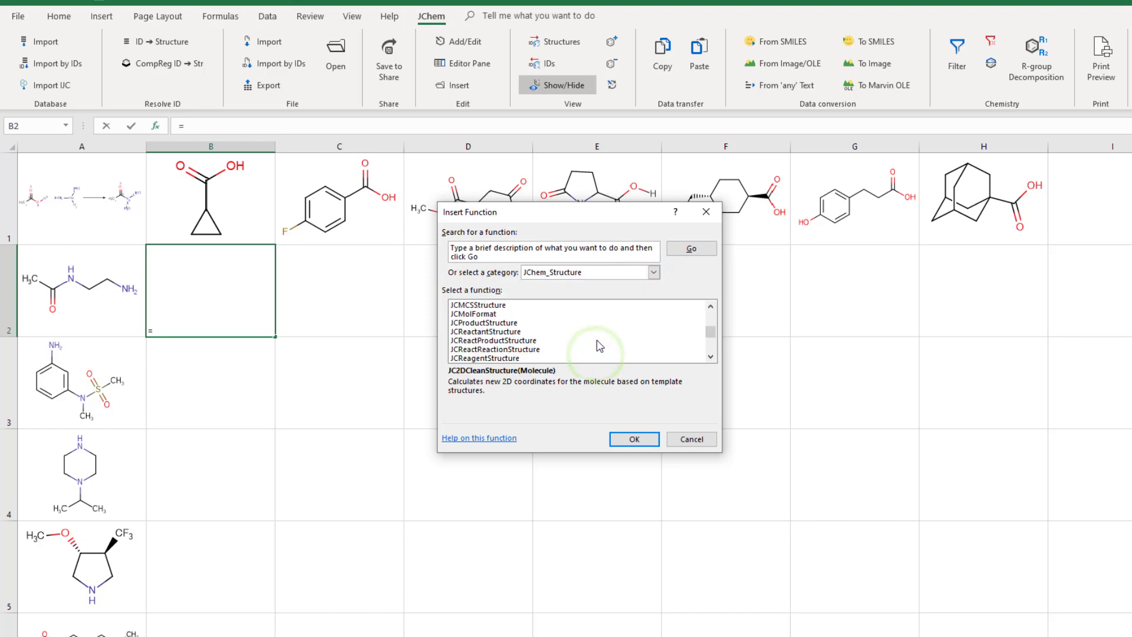
pyautogui.click(499, 341)
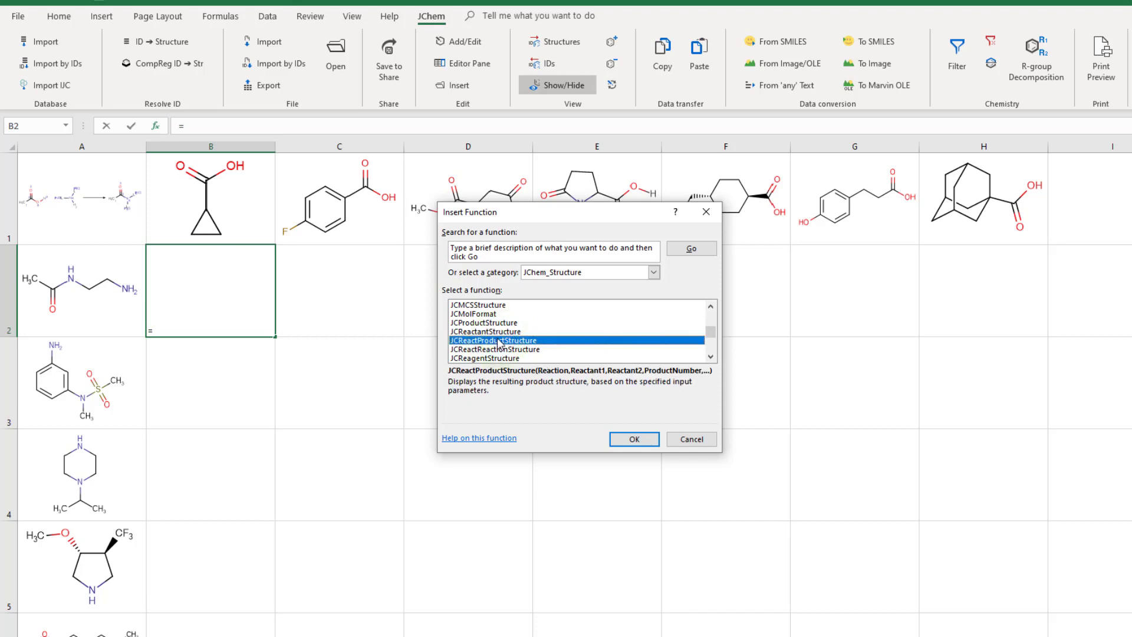
pyautogui.click(634, 439)
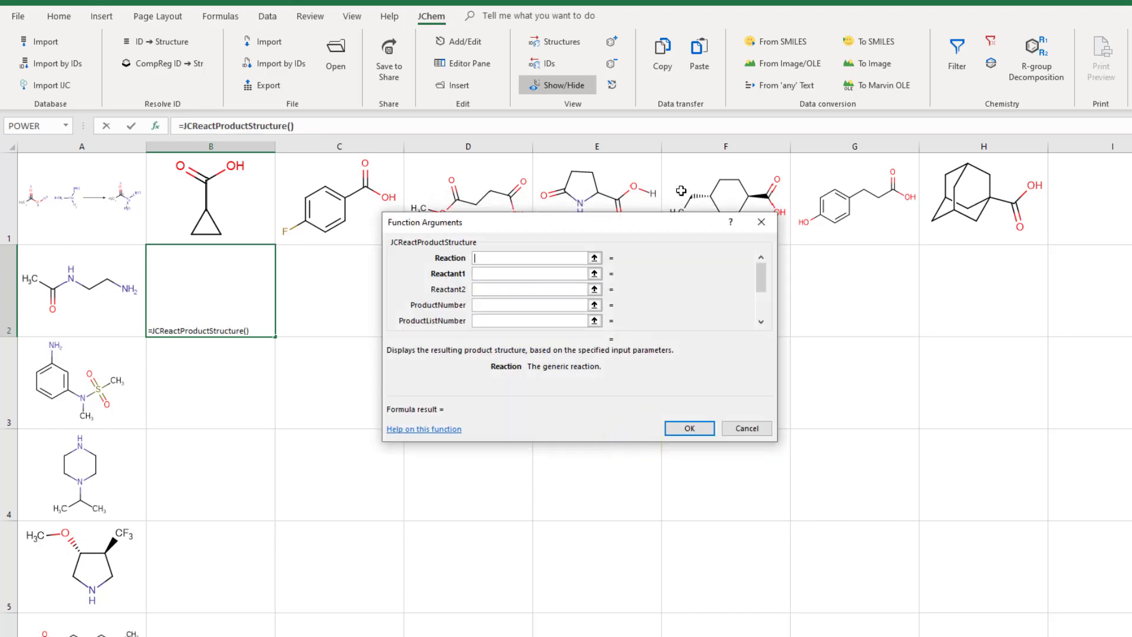
# Set Reaction to A1, Reactant1 to B1 and Reactant2 to A2, then confirm the formula.
pyautogui.click(126, 170)
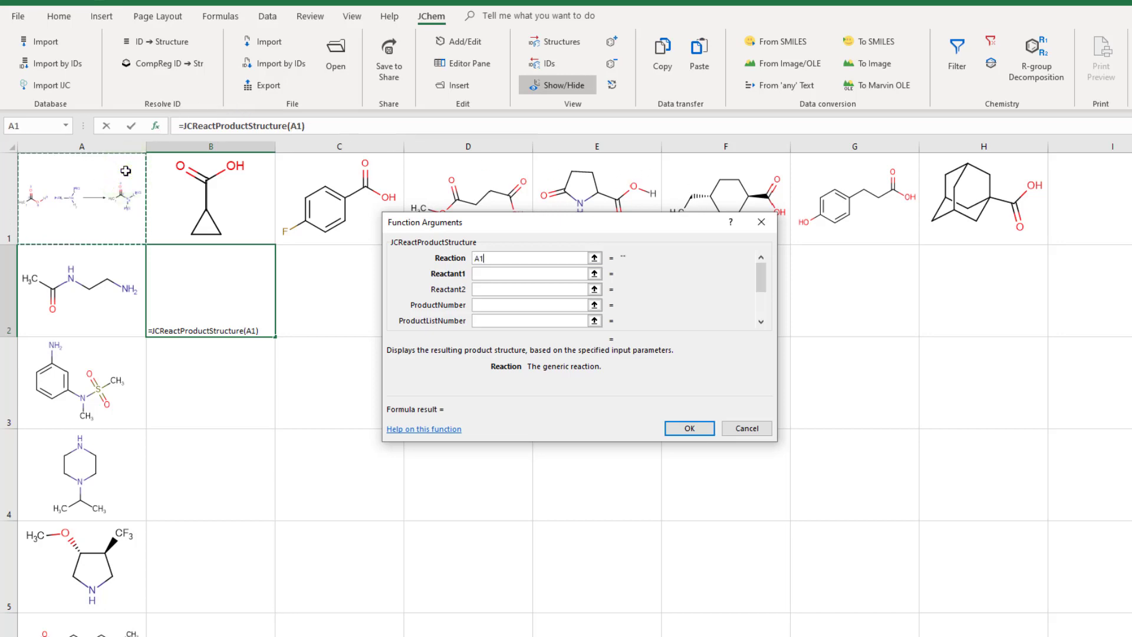
pyautogui.click(492, 274)
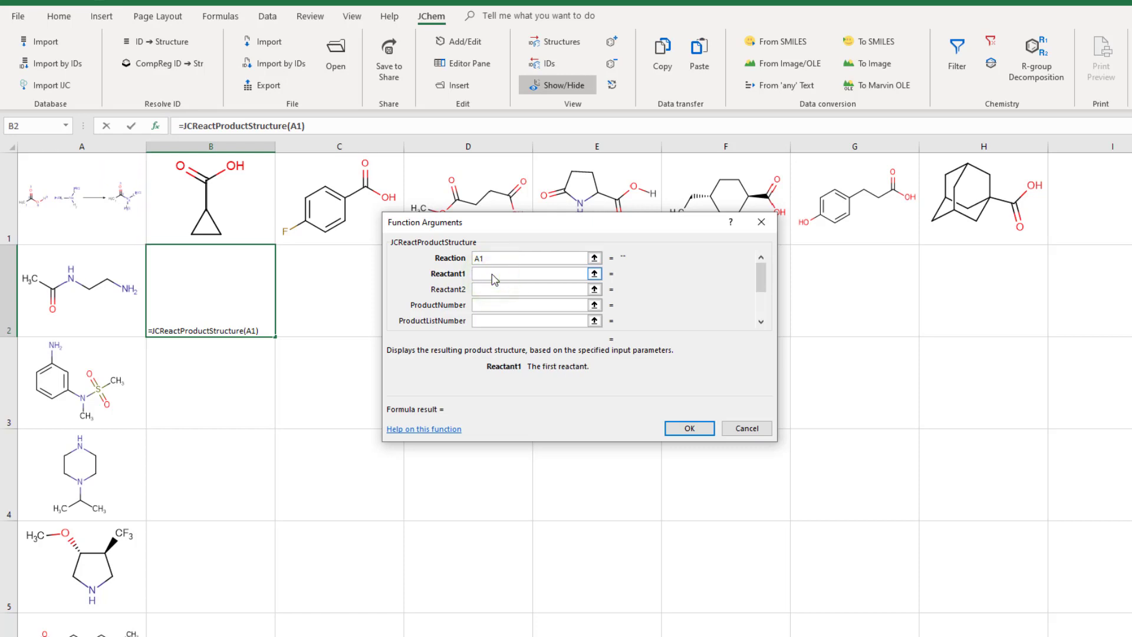
pyautogui.click(254, 188)
pyautogui.click(480, 291)
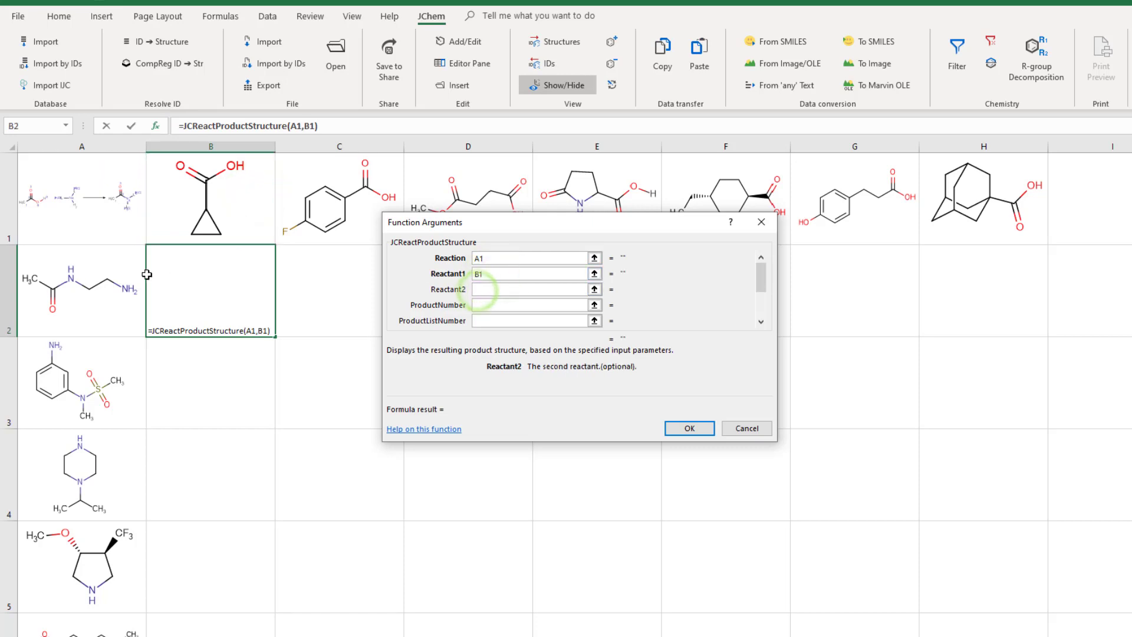
pyautogui.click(125, 272)
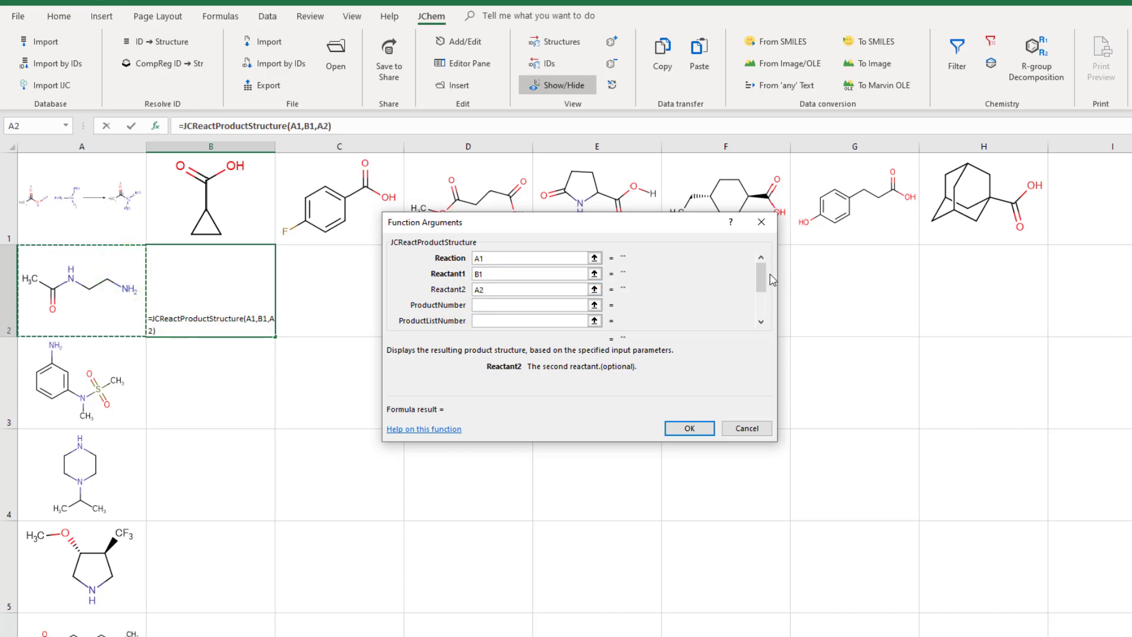
pyautogui.moveTo(759, 277); pyautogui.dragTo(760, 300)
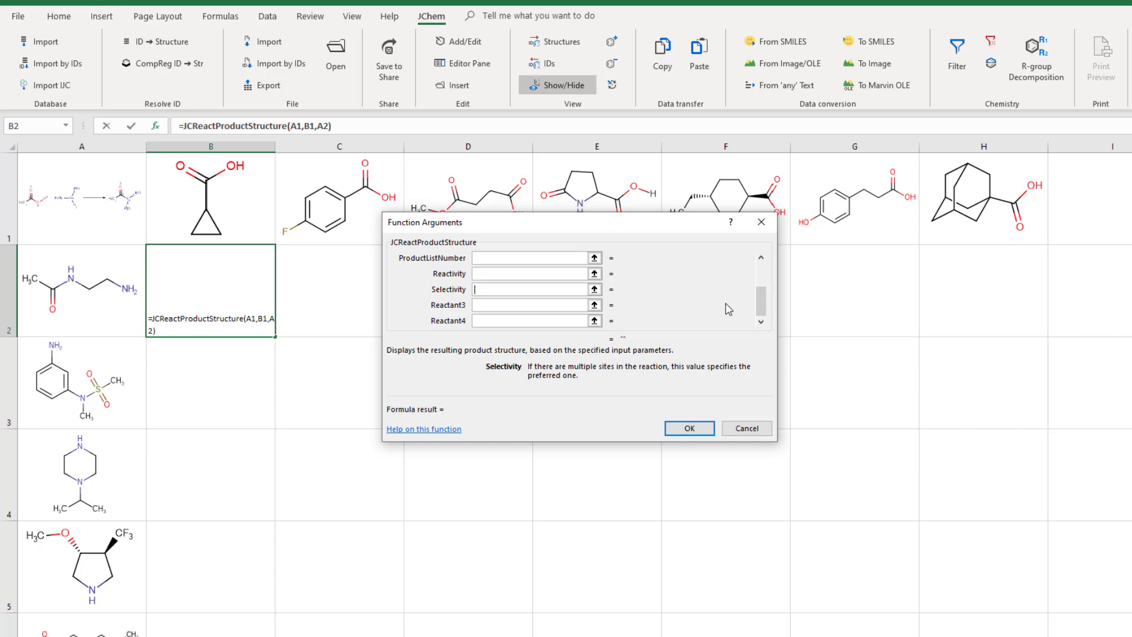
pyautogui.moveTo(759, 304); pyautogui.dragTo(773, 277)
pyautogui.click(679, 424)
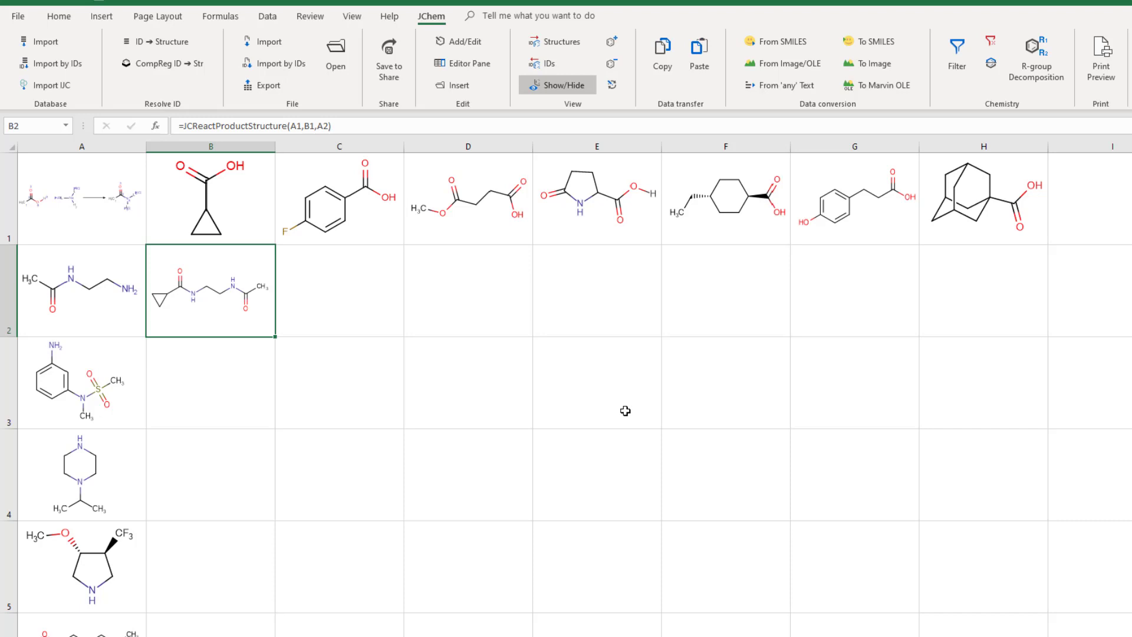
# Lock B2's formula references as $A$1, B$1 and $A2.
pyautogui.click(157, 127)
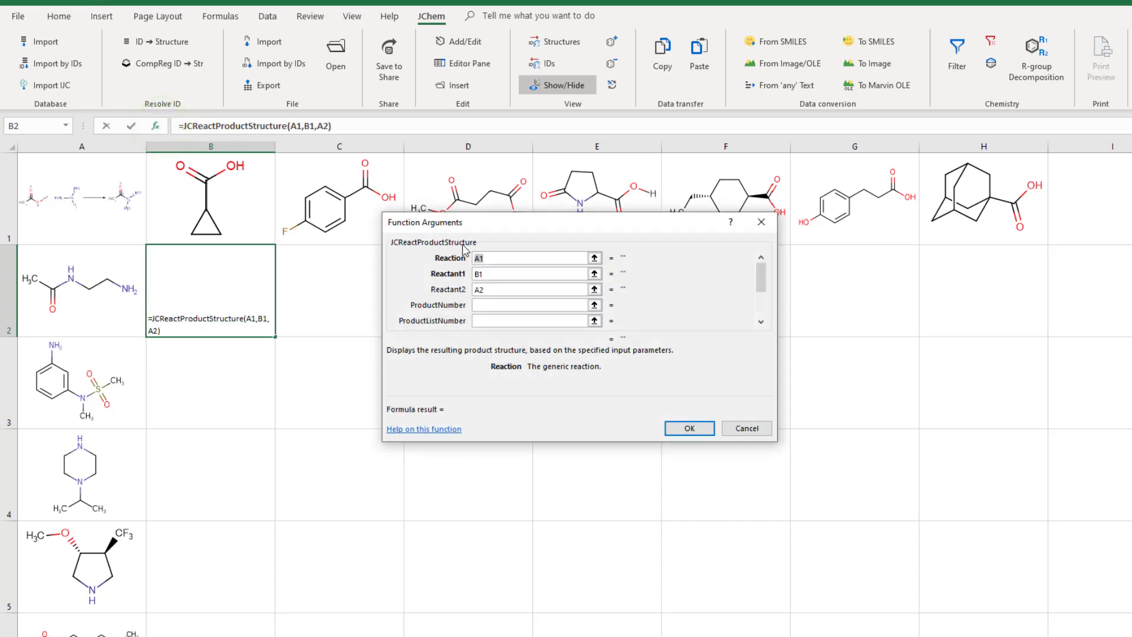
pyautogui.click(475, 259)
pyautogui.write('$')
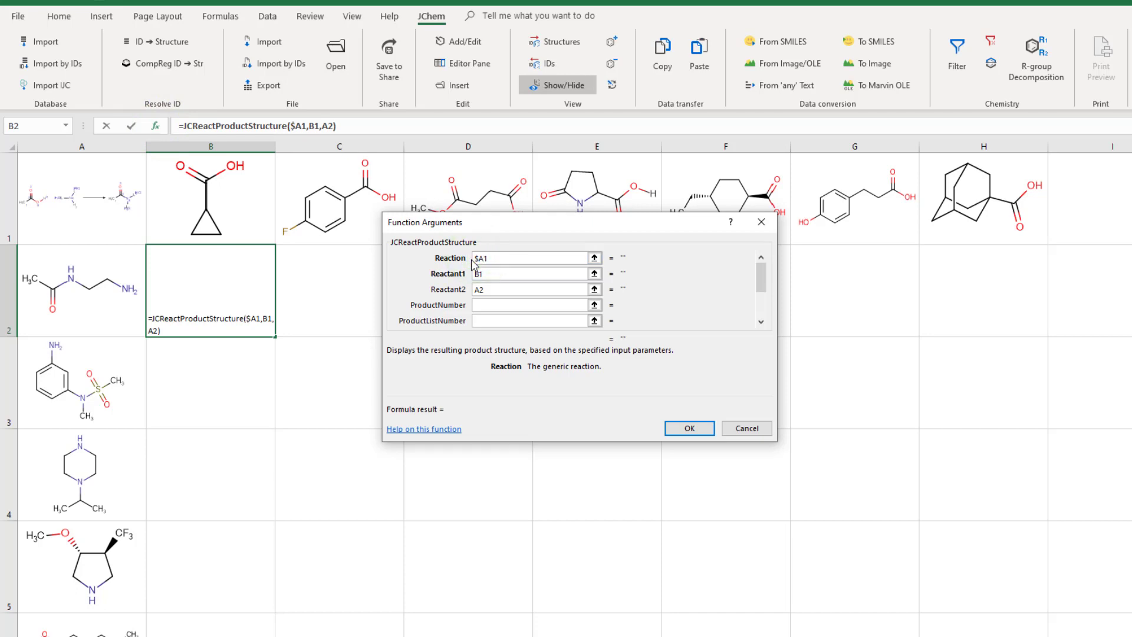
pyautogui.press('Right')
pyautogui.write('$')
pyautogui.click(476, 273)
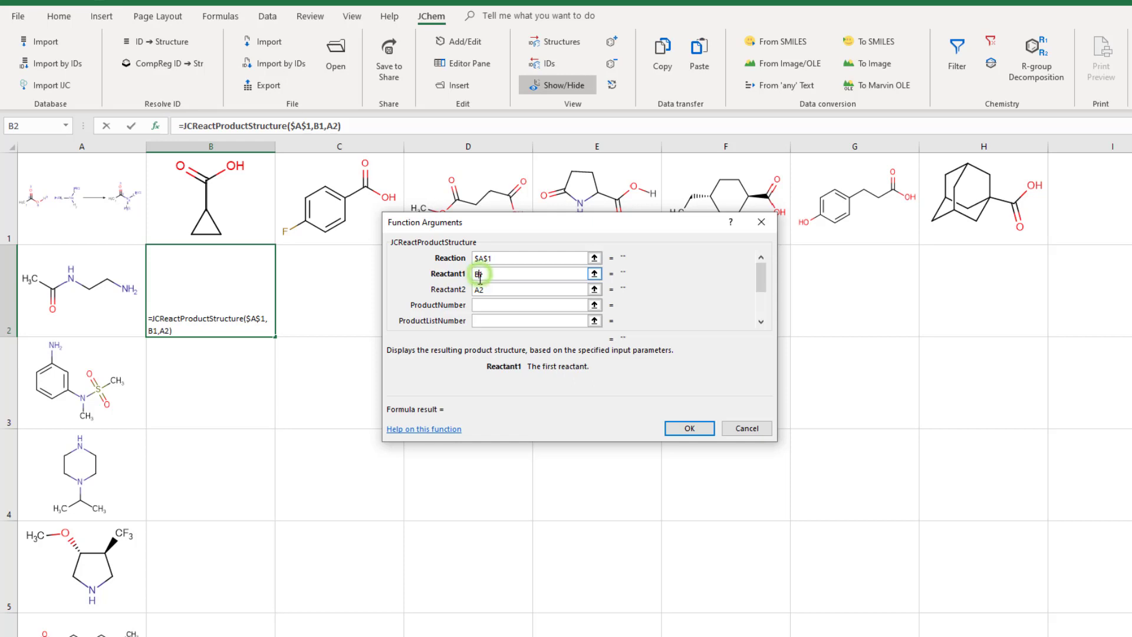
pyautogui.write('$')
pyautogui.click(477, 289)
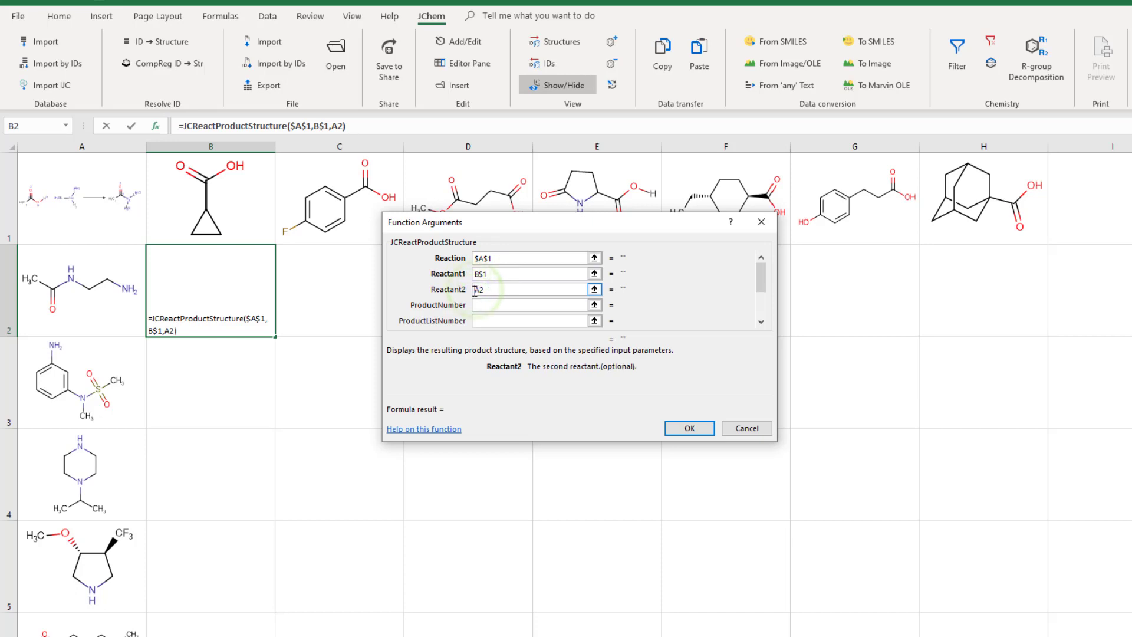
pyautogui.write('$')
# Read the JCReactProductStructure help in the user guide, then close it.
pyautogui.click(443, 429)
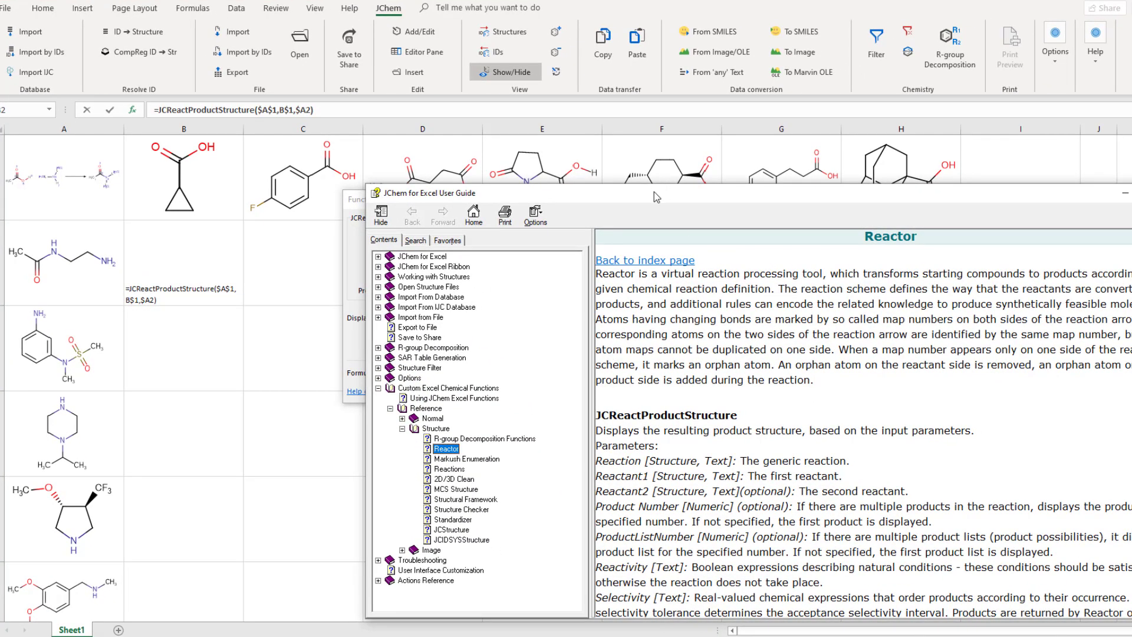
pyautogui.moveTo(653, 193); pyautogui.dragTo(576, 156)
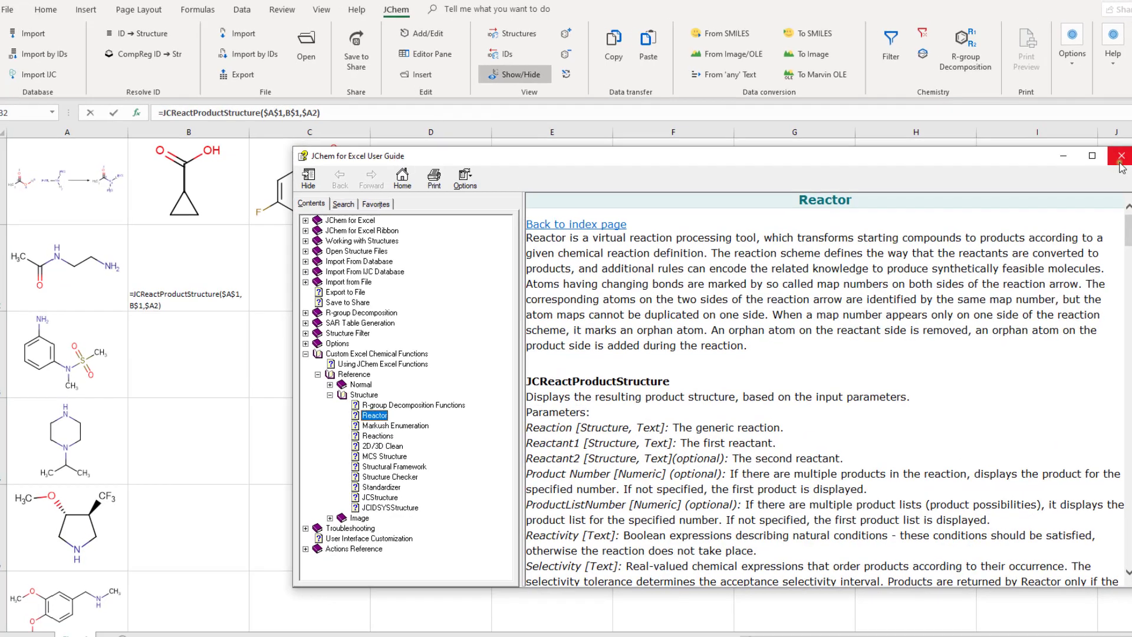
pyautogui.click(1103, 152)
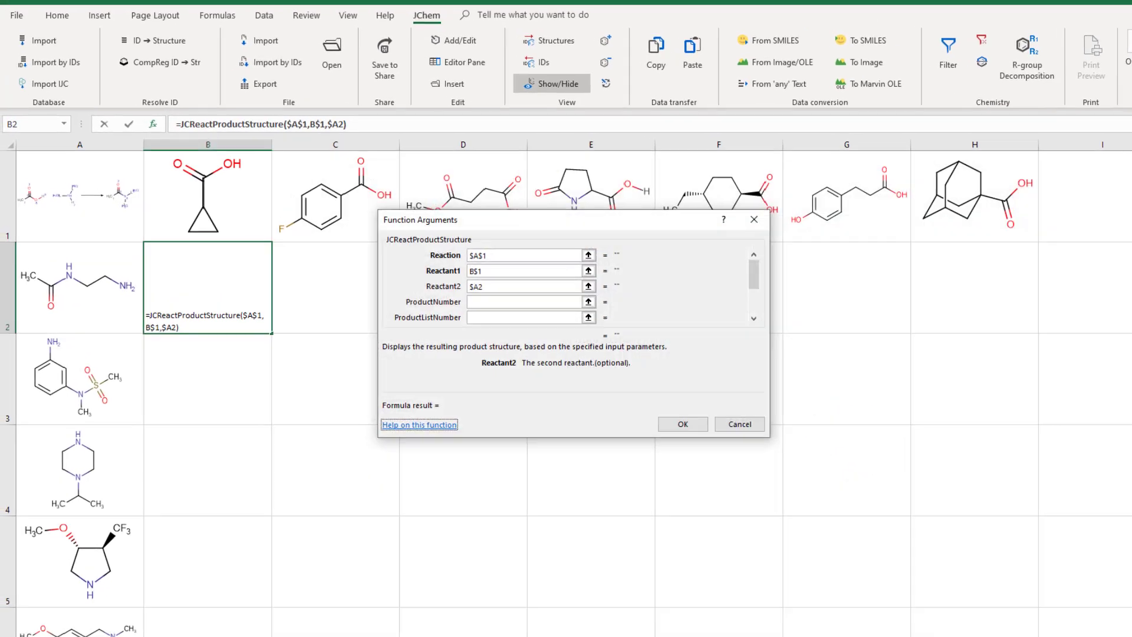
# Confirm the formula, fill it across to H2, shorten row 2, and fill it down the amine rows.
pyautogui.click(684, 426)
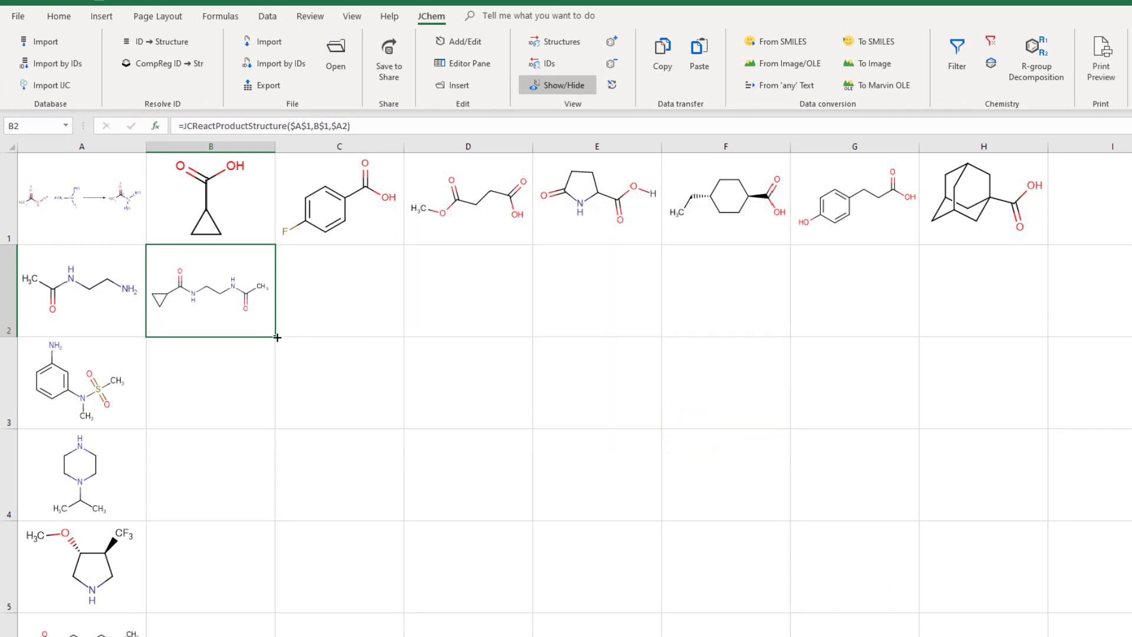
pyautogui.moveTo(277, 337); pyautogui.dragTo(998, 308)
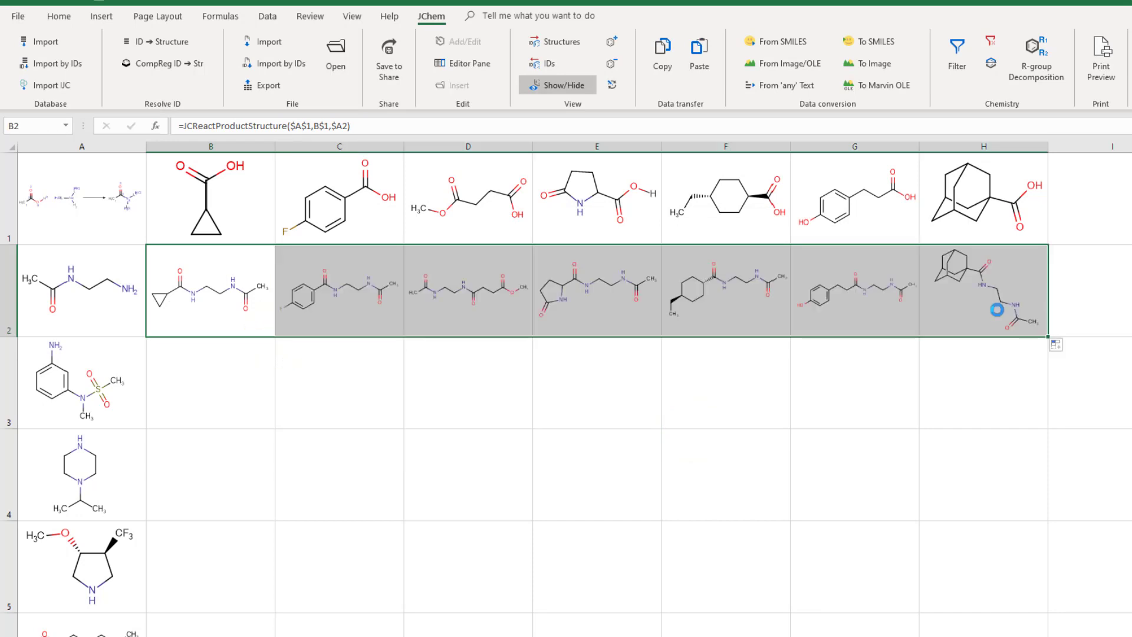
pyautogui.moveTo(13, 336); pyautogui.dragTo(13, 313)
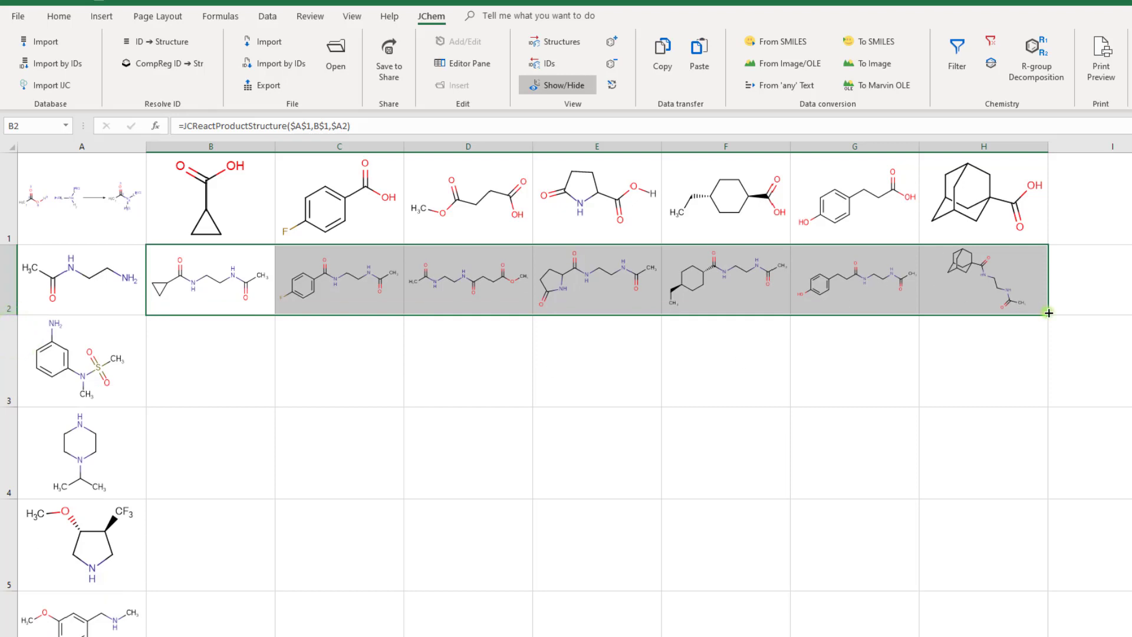
pyautogui.moveTo(1048, 313)
pyautogui.mouseDown()
pyautogui.moveTo(1033, 374)
pyautogui.moveTo(1023, 636)
pyautogui.mouseUp()
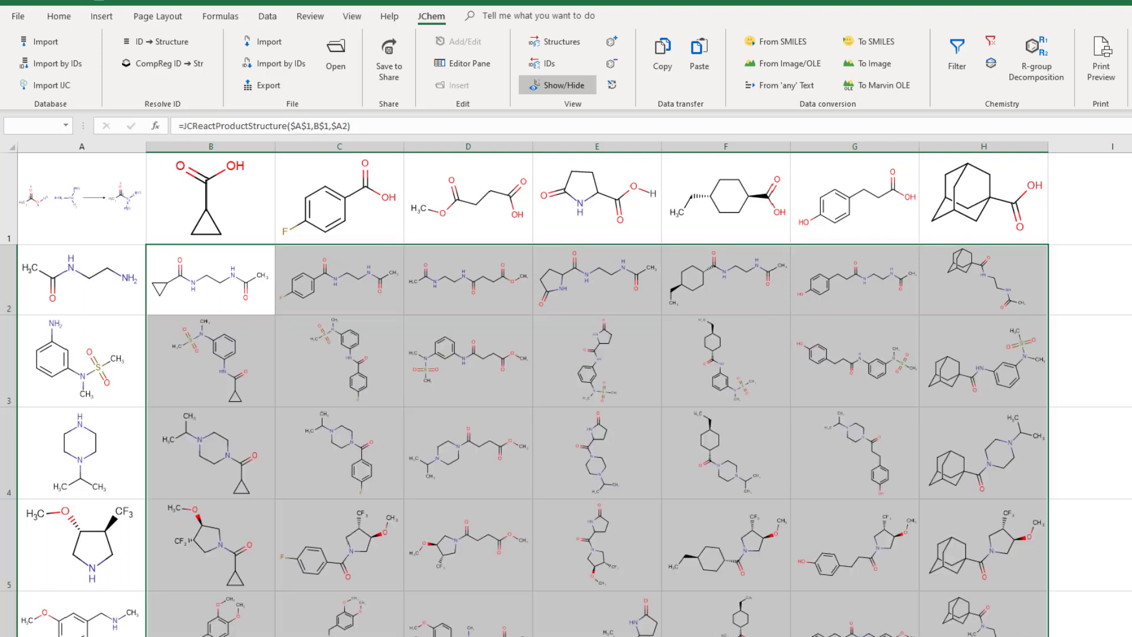